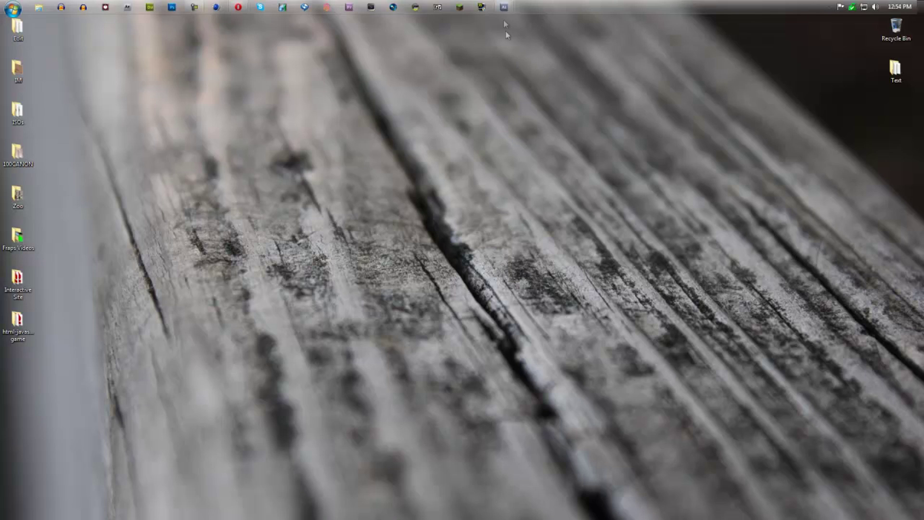
Bring the After Effects project forward and scrub Comp 1 to preview the smoke around seven seconds.
left_click(503, 7)
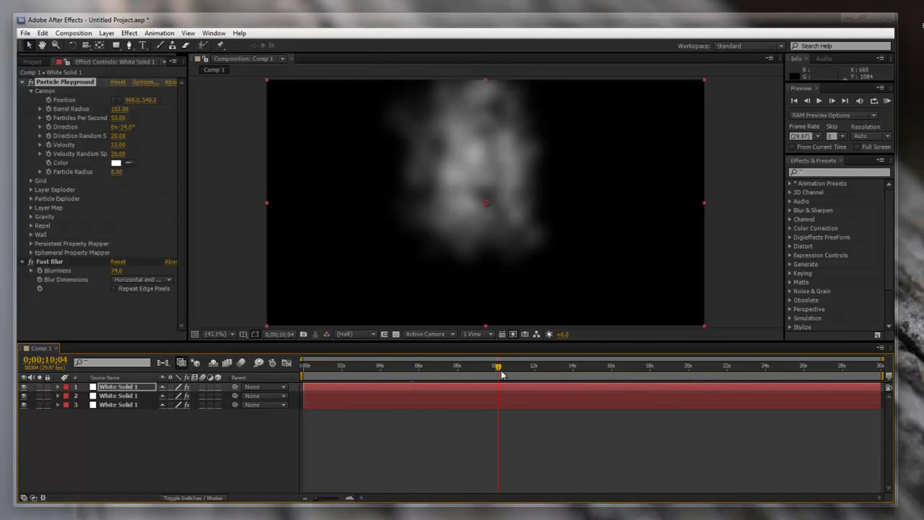
left_click_drag(512, 365, 437, 364)
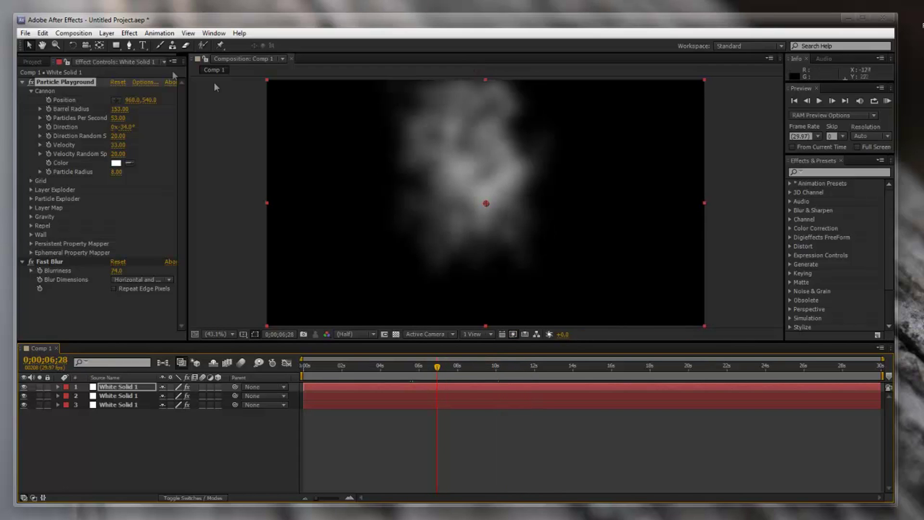
left_click(86, 33)
Create Comp 2 at 1920×1080 and add a full-frame white solid named White Solid 2.
left_click(98, 45)
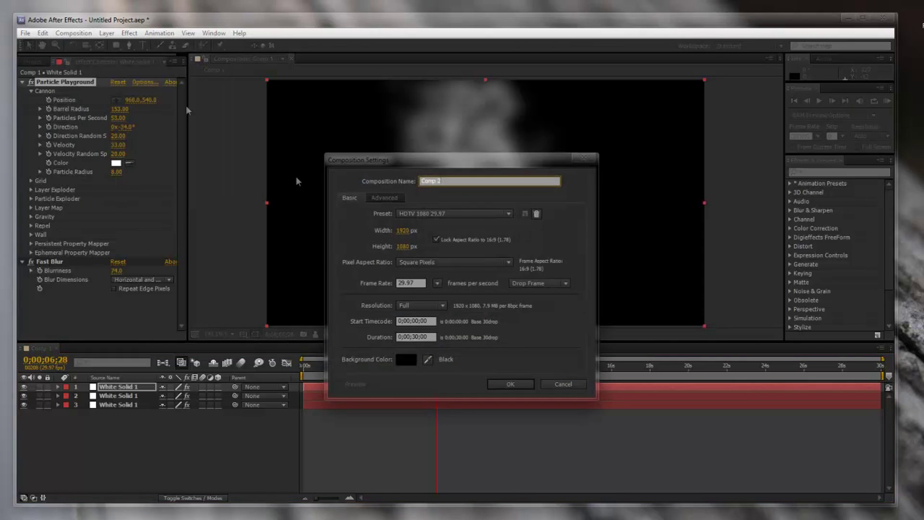
left_click(509, 383)
left_click(107, 33)
mouse_move(124, 48)
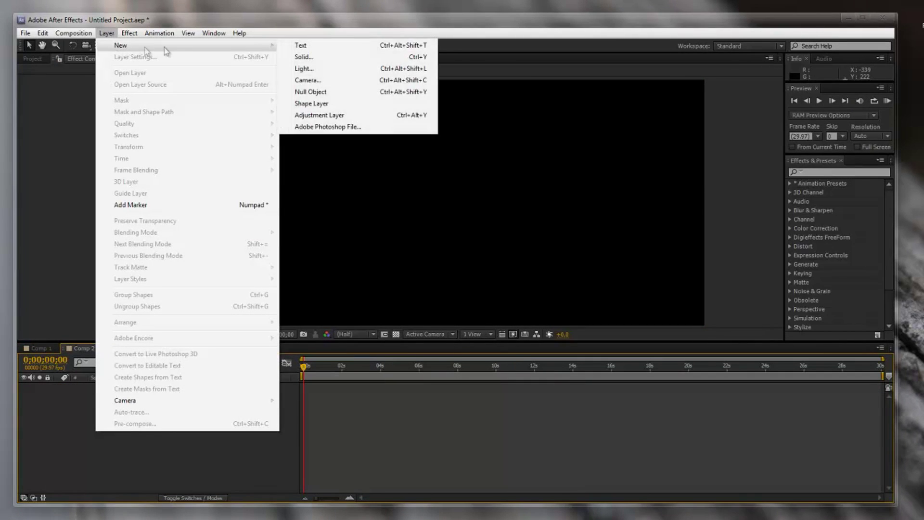
left_click(329, 58)
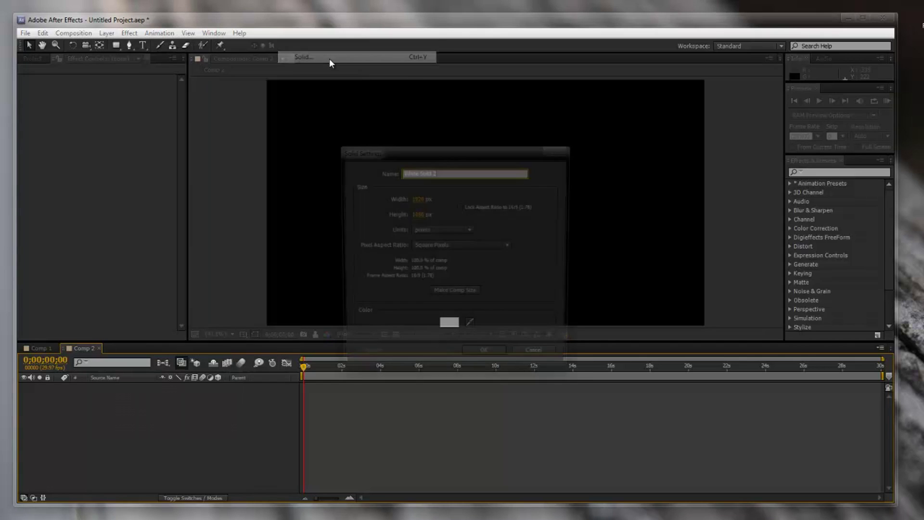
left_click(485, 358)
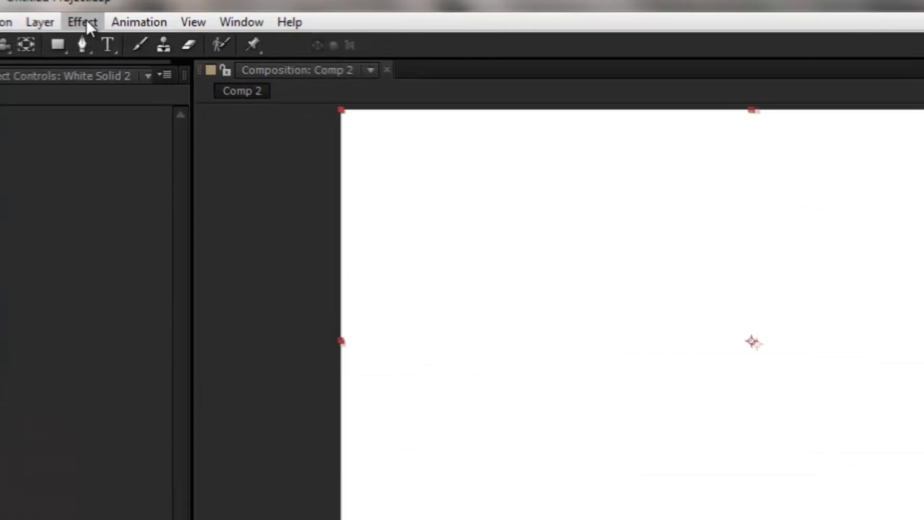
left_click(83, 22)
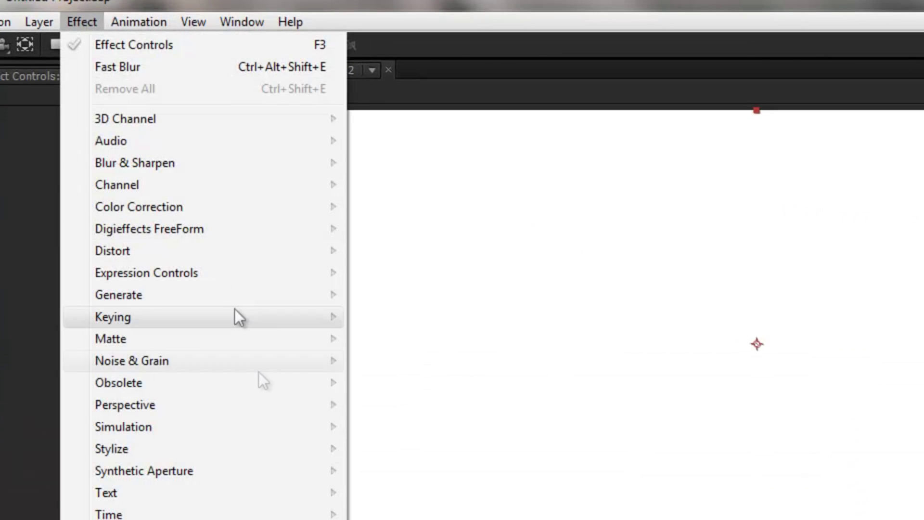
Apply Particle Playground to White Solid 2 and scrub to about 2 seconds to see red particles.
mouse_move(258, 426)
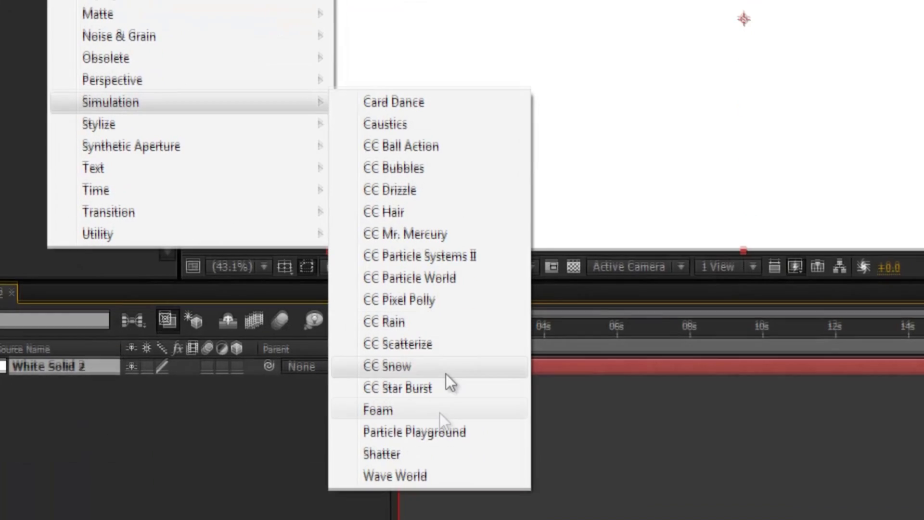
left_click(428, 430)
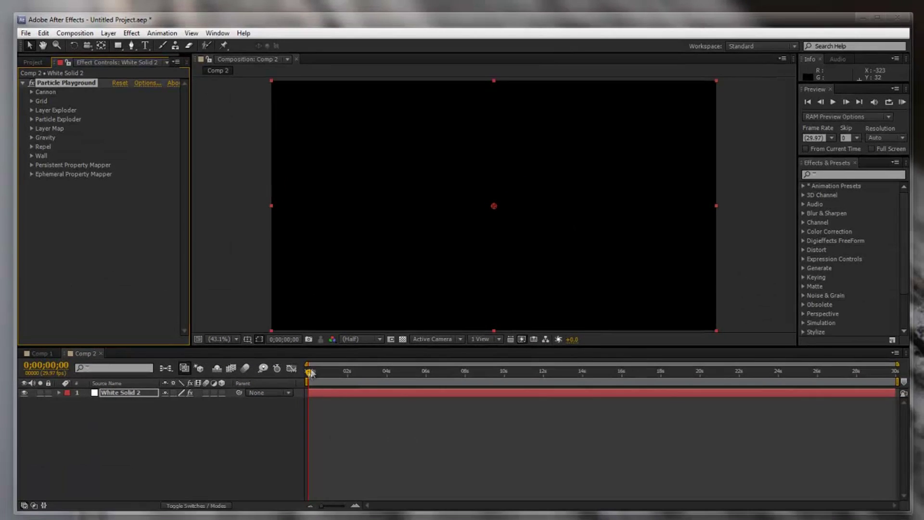
left_click_drag(308, 371, 355, 373)
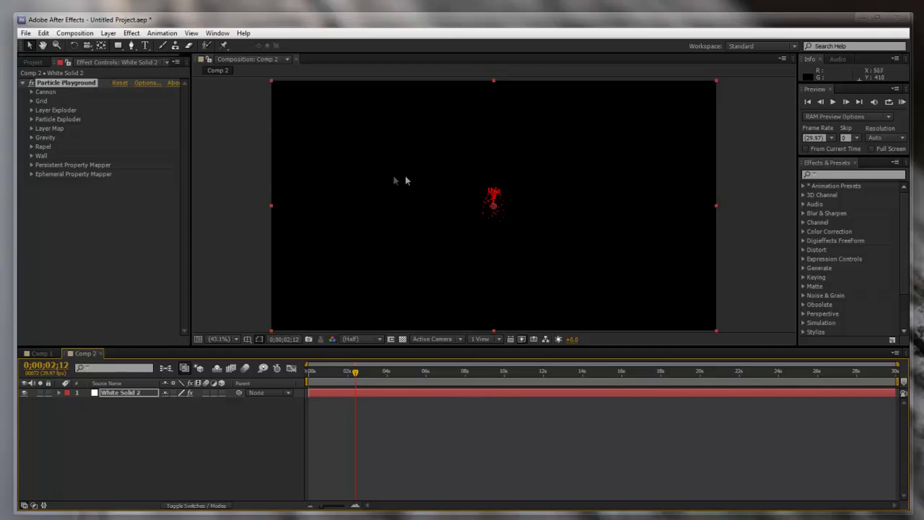
Set gravity direction to 360° so particles rise, and widen the cannon's barrel radius to 200.
left_click(31, 91)
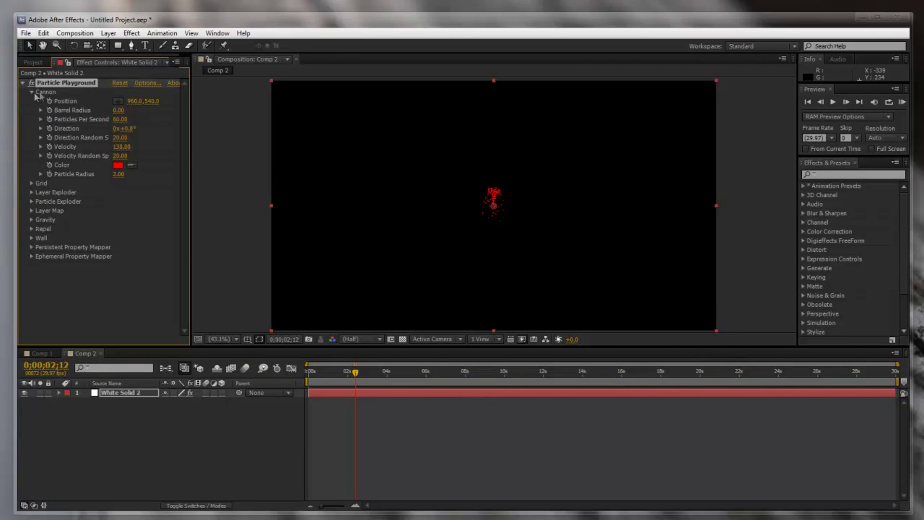
left_click(32, 219)
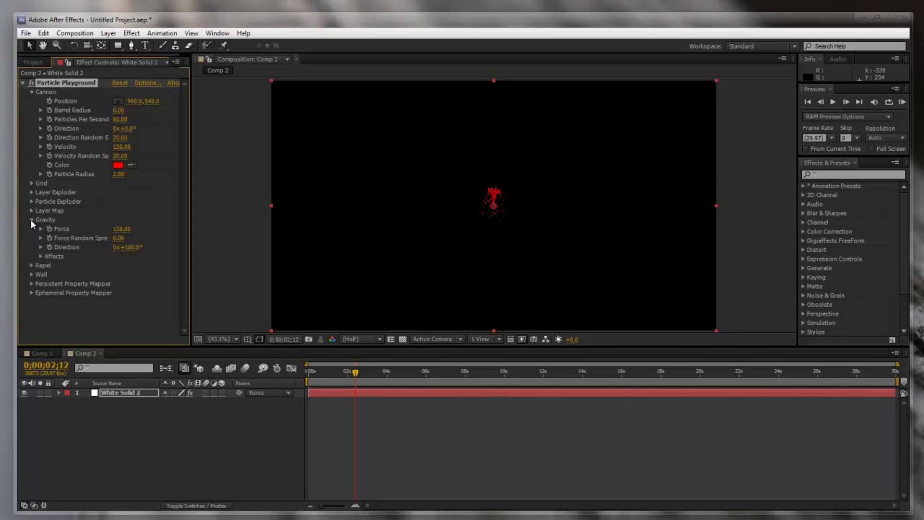
left_click(134, 247)
type("360")
key("Return")
left_click(120, 111)
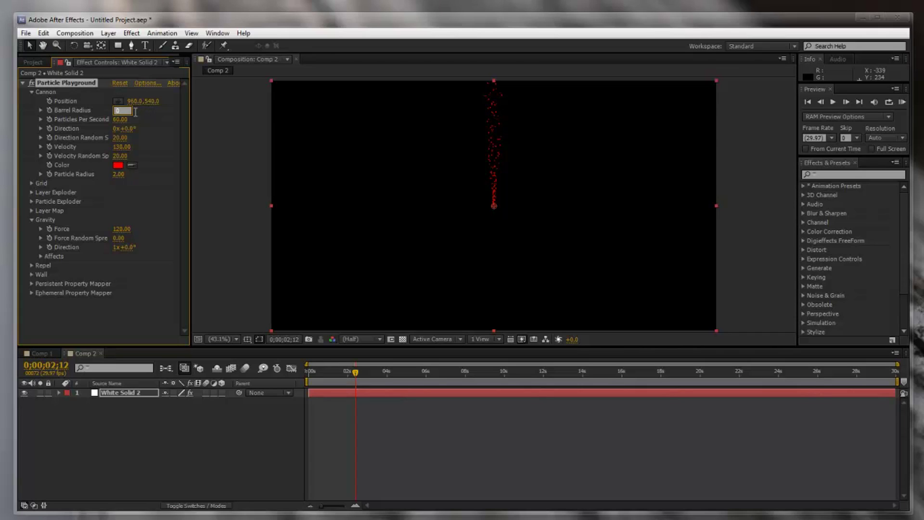
key("Return")
Set the cannon to 50 particles per second, direction -38°, and velocity 60.
mouse_move(125, 124)
left_mouse_down()
mouse_move(130, 117)
mouse_move(118, 120)
left_mouse_up()
left_click_drag(126, 129, 103, 124)
left_click(124, 147)
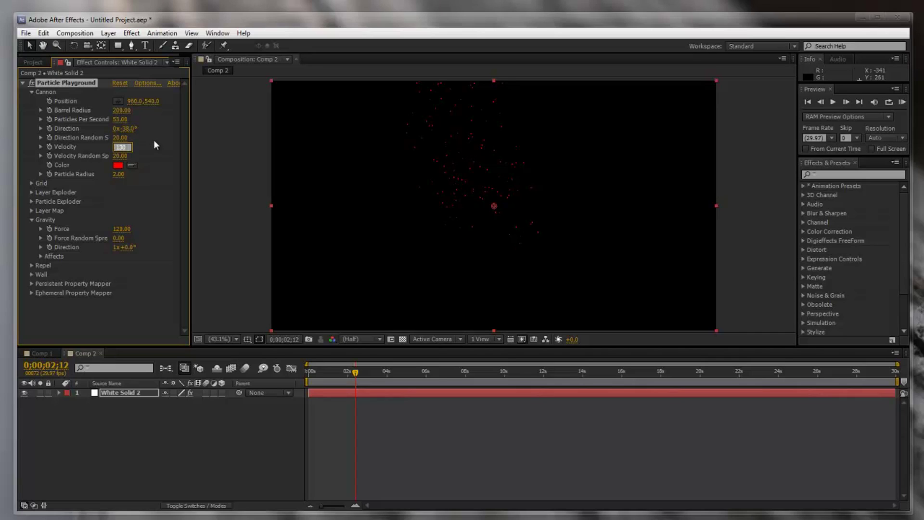
type("60")
key("Return")
Enlarge the particles to radius 7 and change their colour to white.
left_click(396, 372)
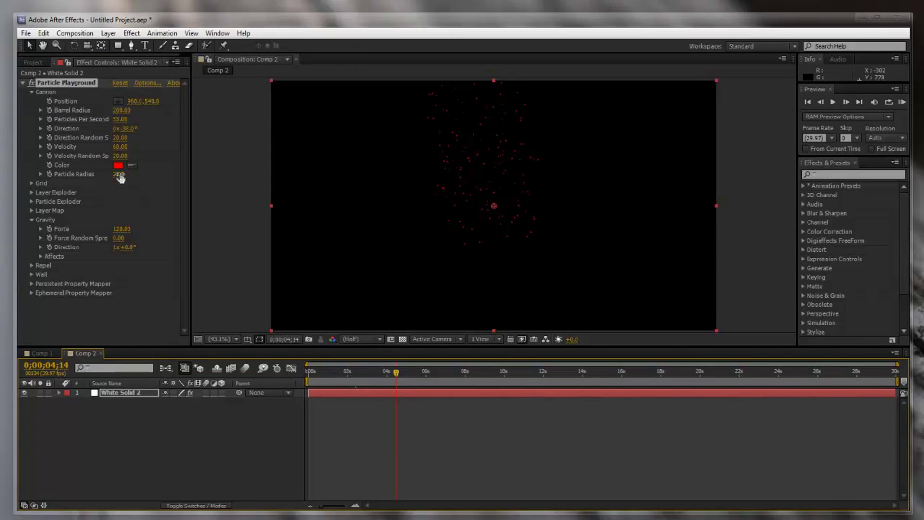
left_click_drag(125, 174, 130, 174)
left_click(122, 175)
type("7")
key("Return")
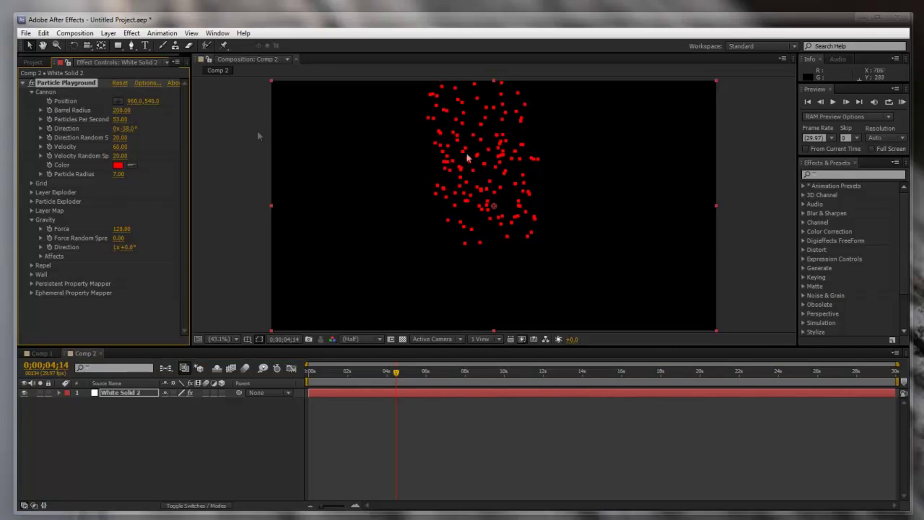
left_click(117, 165)
left_click_drag(353, 241, 336, 201)
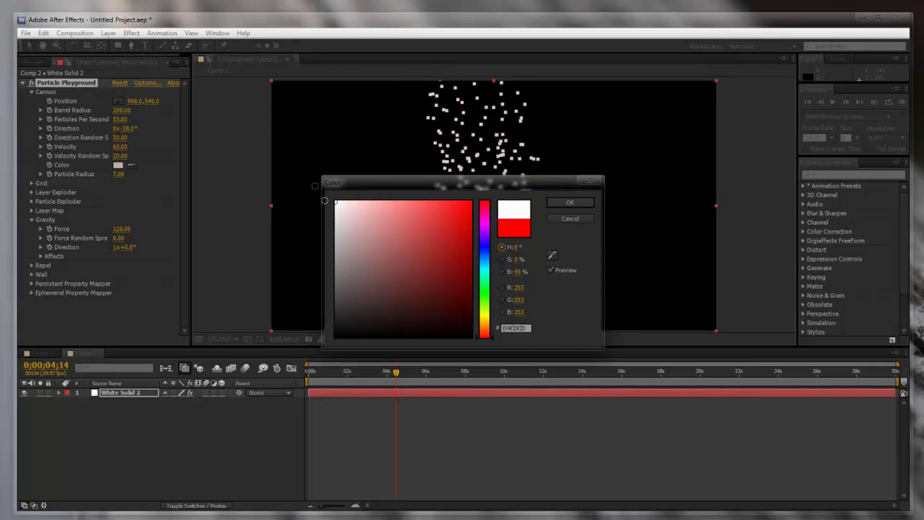
left_click(564, 202)
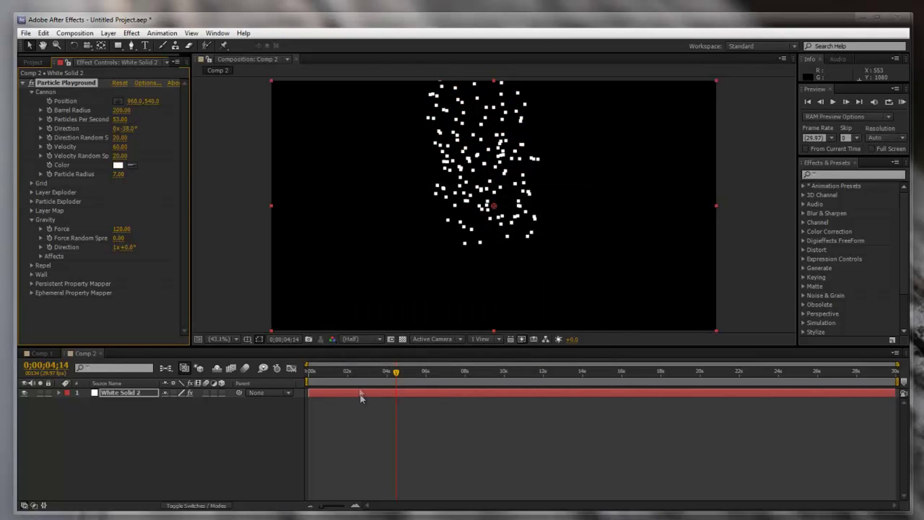
left_click(134, 32)
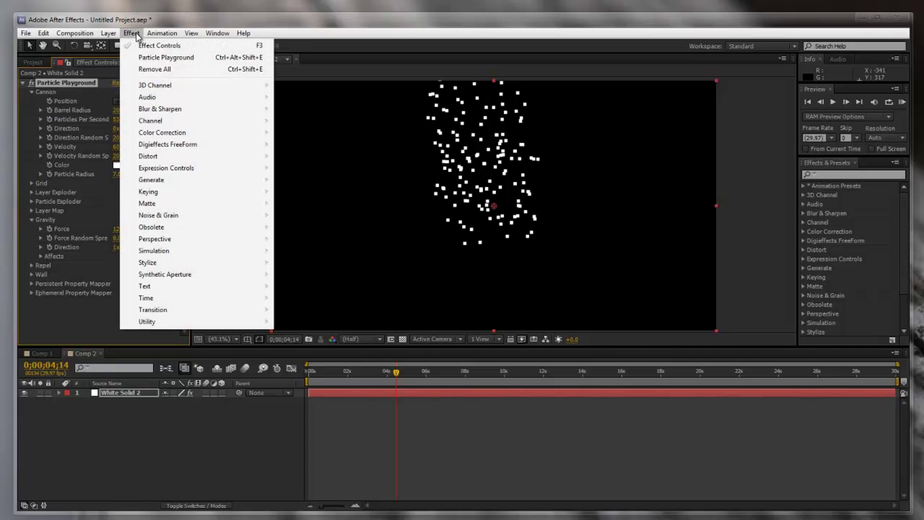
Add Fast Blur with blurriness 90 to White Solid 2 and rewind to about 2 seconds.
mouse_move(176, 112)
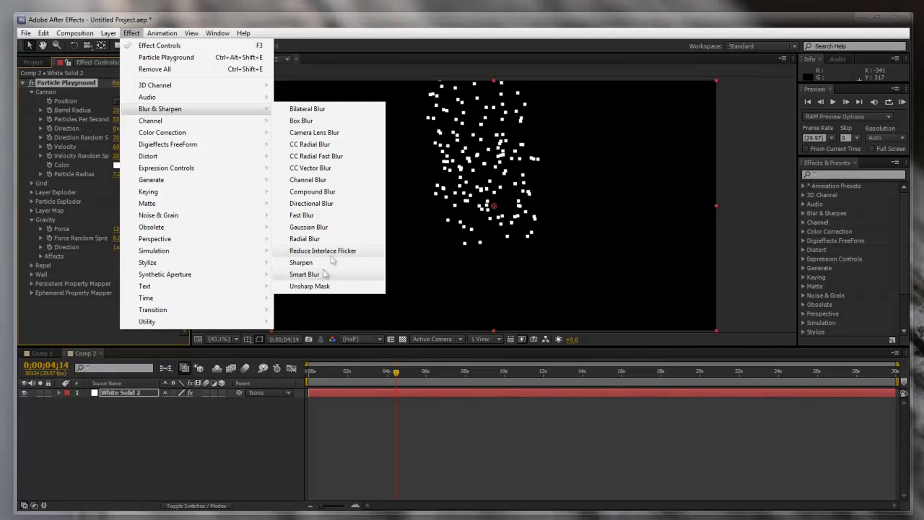
left_click(303, 215)
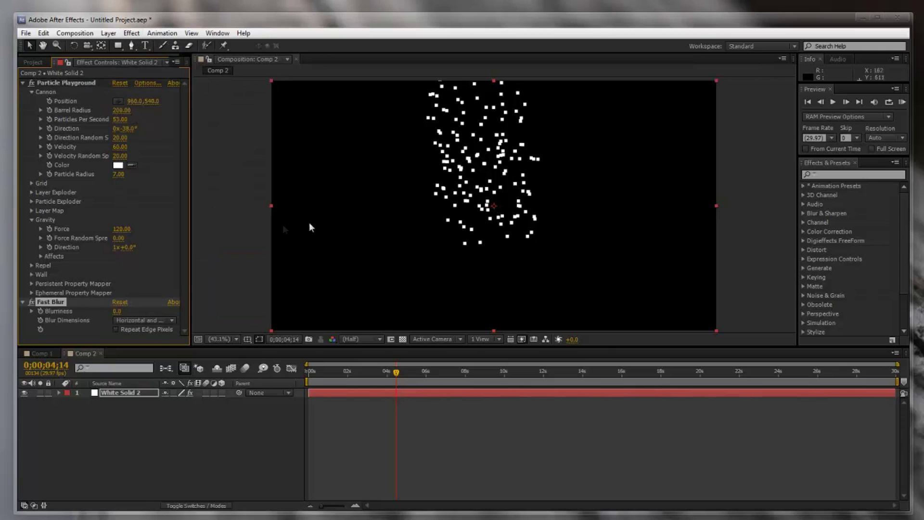
left_click(118, 311)
type("90")
key("Return")
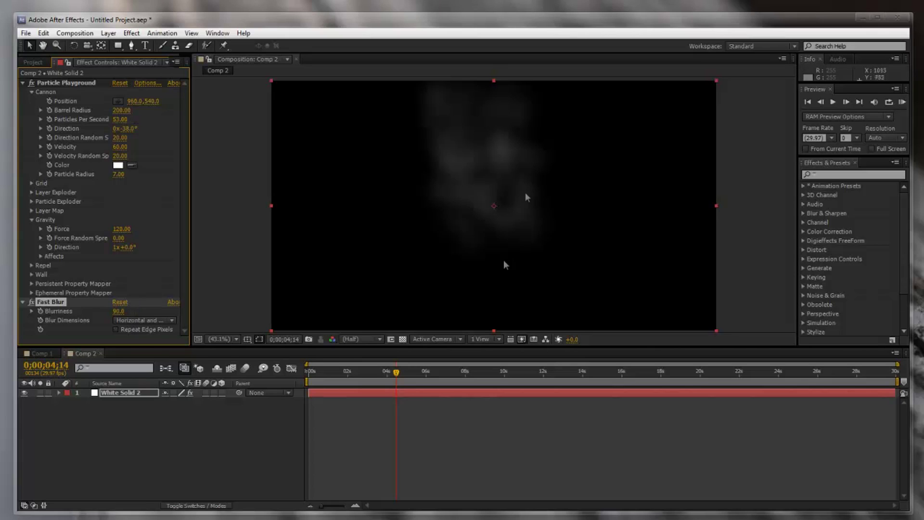
left_click_drag(395, 371, 357, 371)
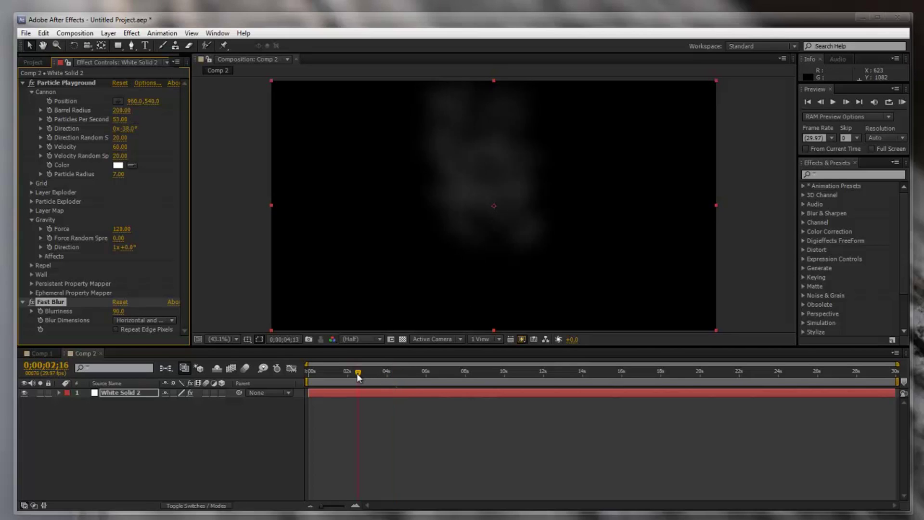
left_click(412, 392)
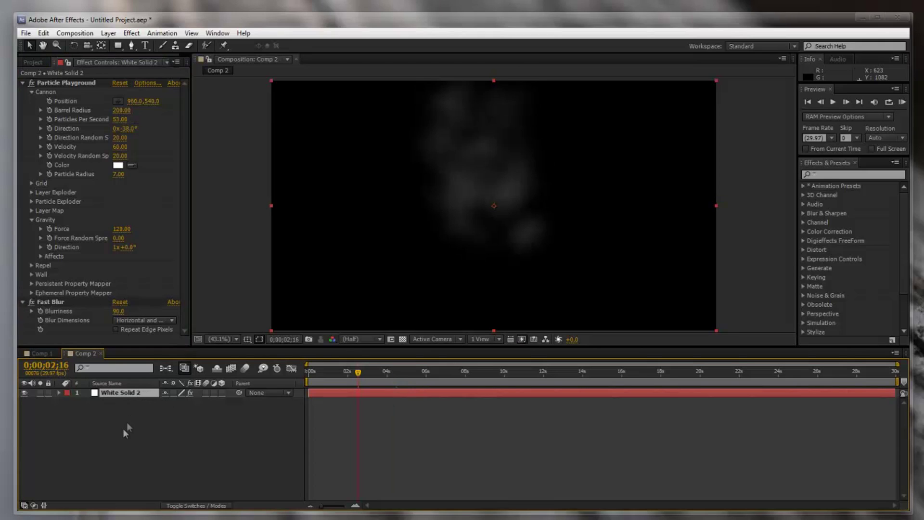
Duplicate the smoke layer twice; give the second copy barrel radius 207 and particle radius 11.
key("ctrl+d")
key("ctrl+d")
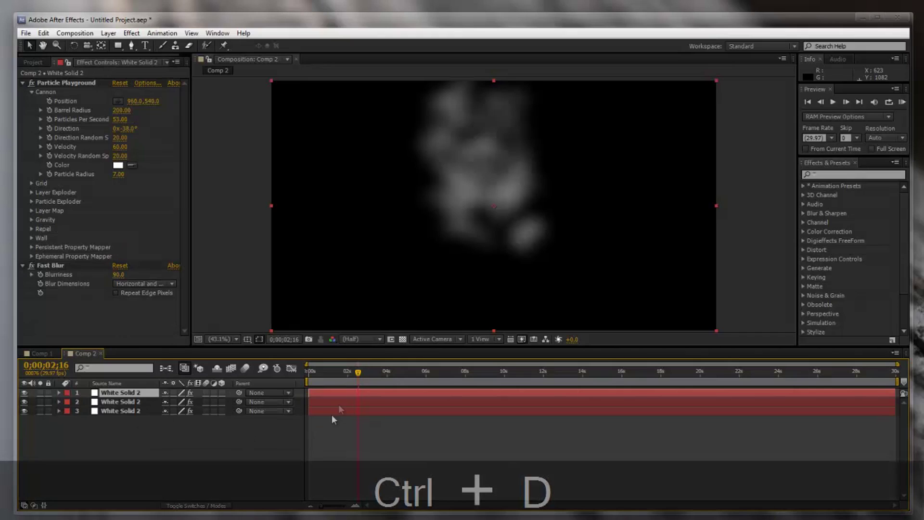
left_click(337, 402)
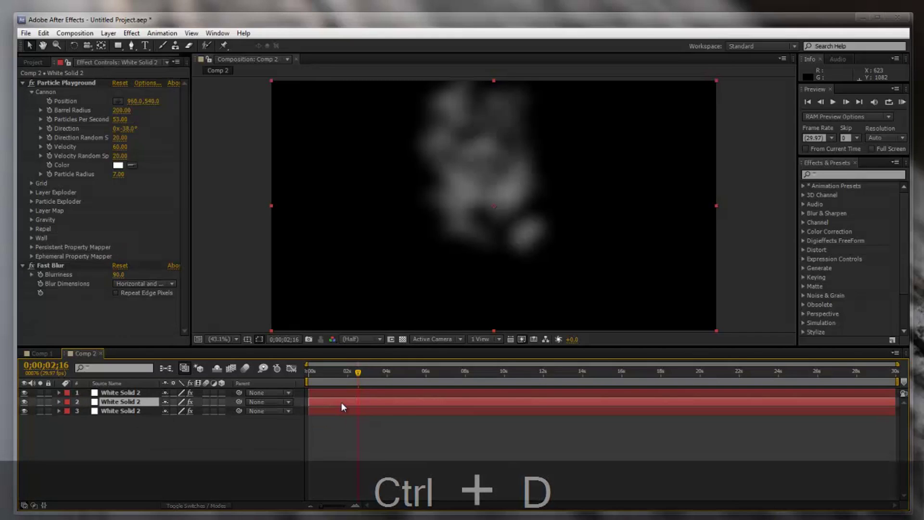
left_click_drag(121, 110, 117, 130)
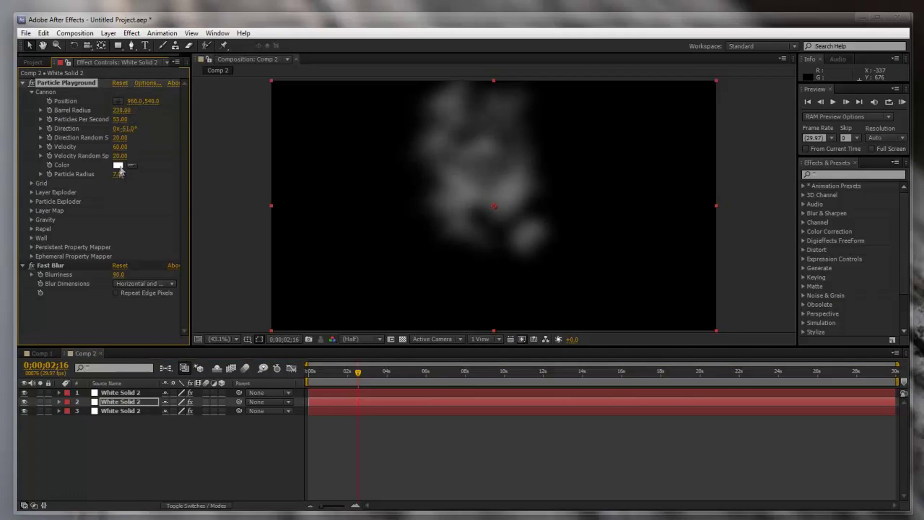
left_click_drag(118, 174, 126, 146)
Adjust the top copy's particle radius around 15, then preview the layered smoke later in time.
left_click(330, 392)
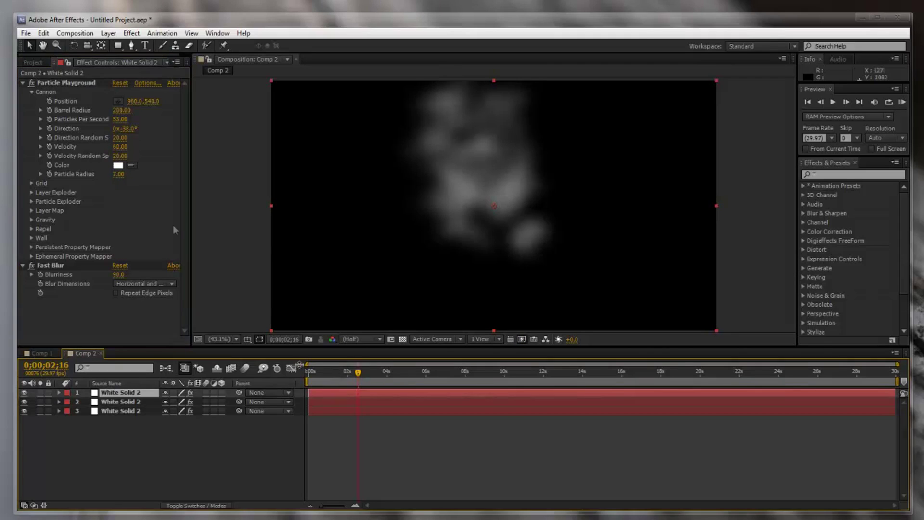
left_click(109, 110)
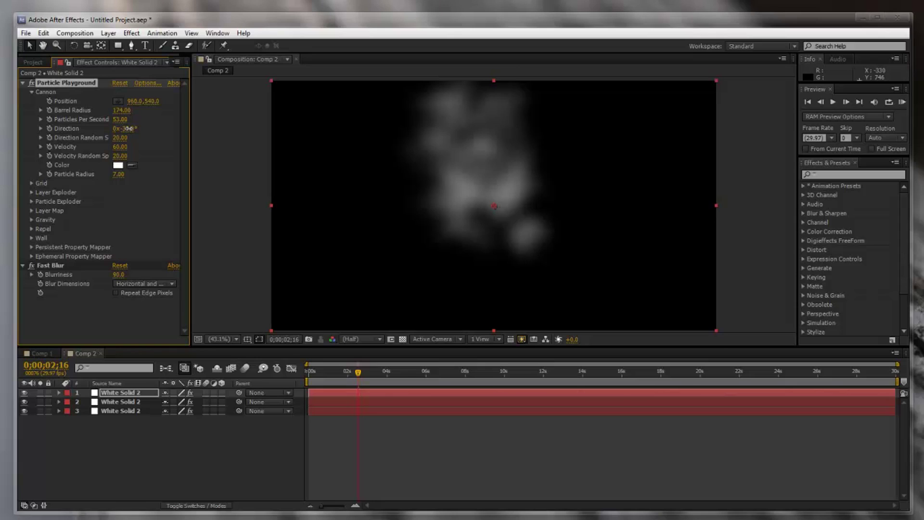
left_click_drag(116, 174, 161, 222)
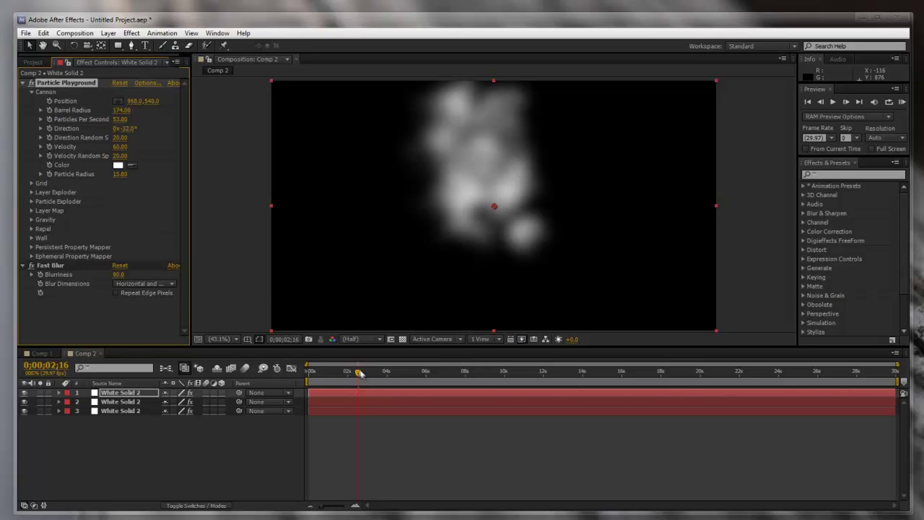
left_click_drag(358, 369, 428, 360)
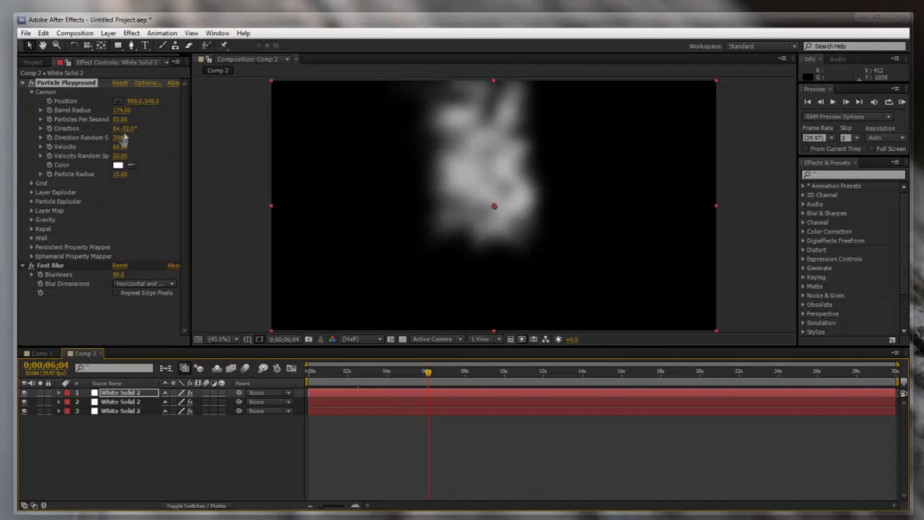
left_click_drag(120, 174, 119, 174)
left_click_drag(428, 374, 571, 367)
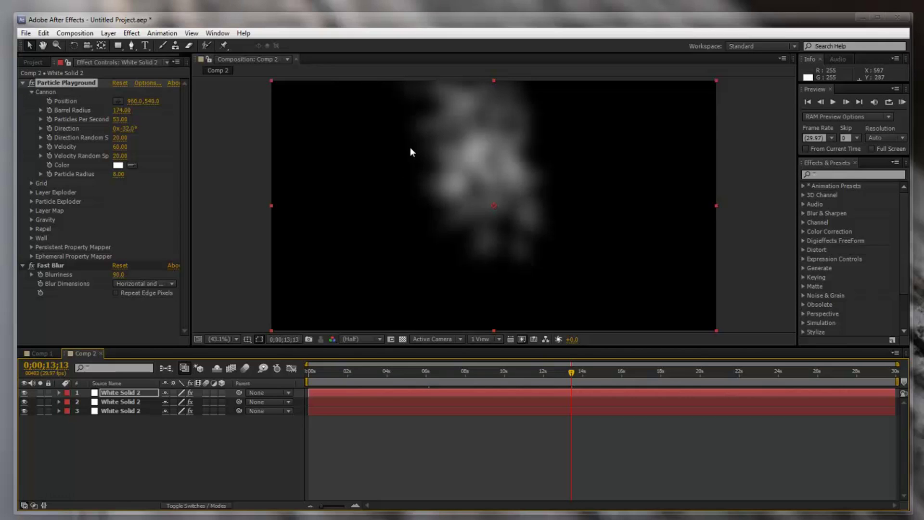
left_click(225, 4)
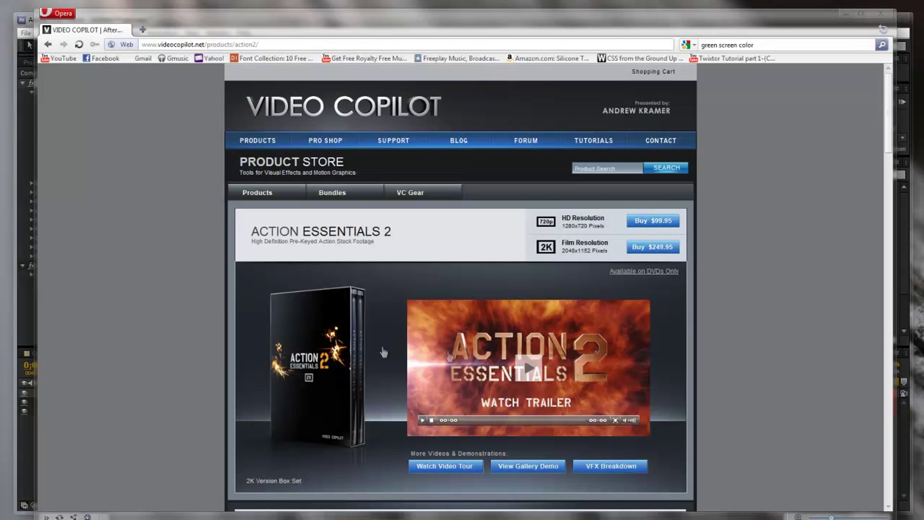
Scroll through Opera's Action Essentials 2 page, then minimize the browser to return to After Effects.
scroll(395, 350, "down", 3)
scroll(396, 350, "down", 2)
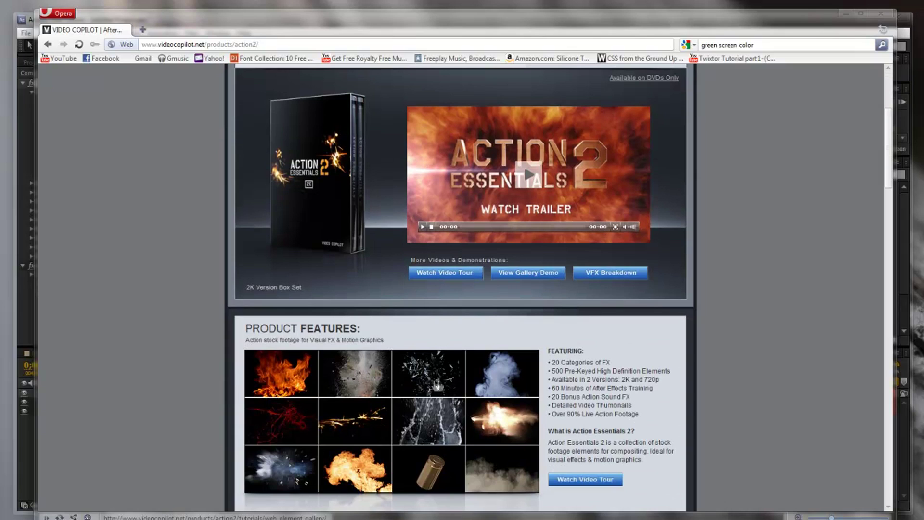
scroll(474, 417, "down", 2)
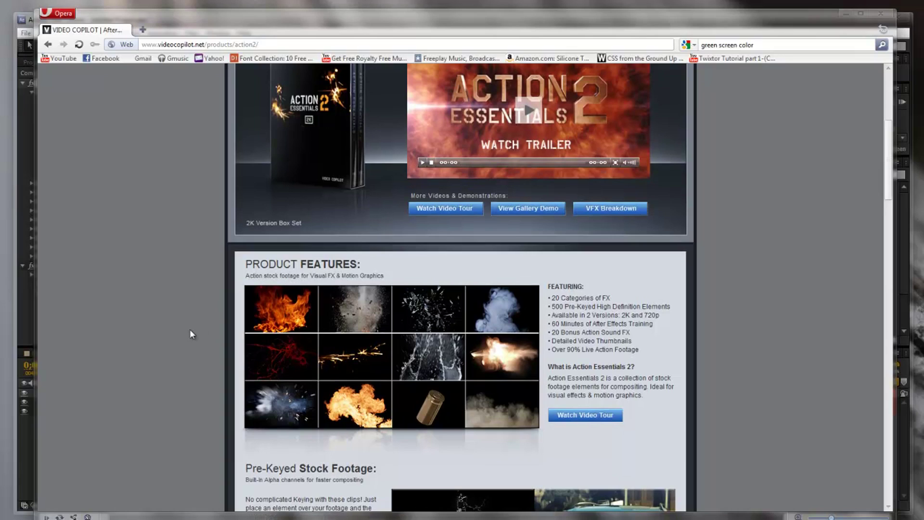
scroll(189, 329, "down", 3)
scroll(189, 321, "up", 9)
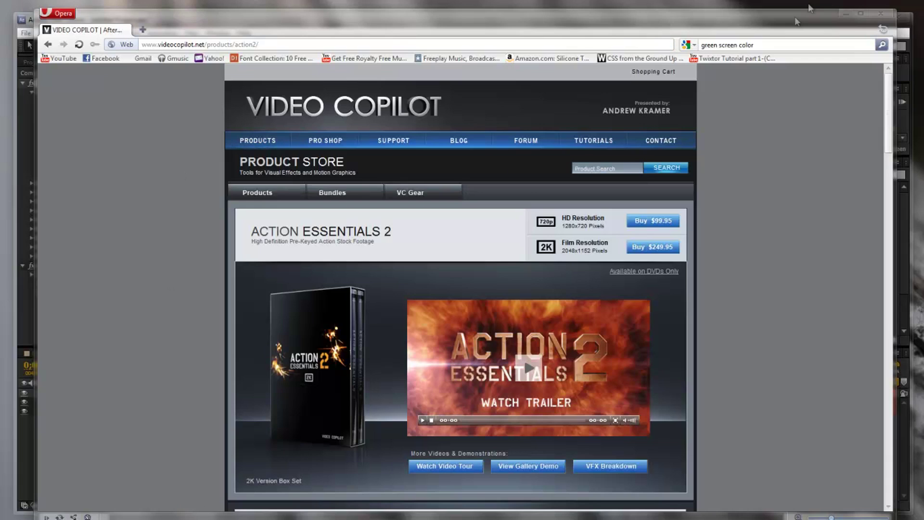
left_click(839, 14)
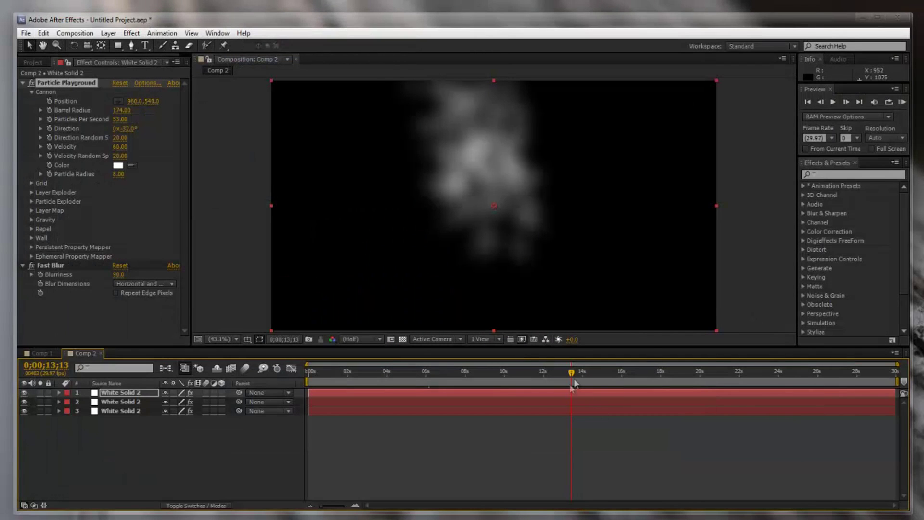